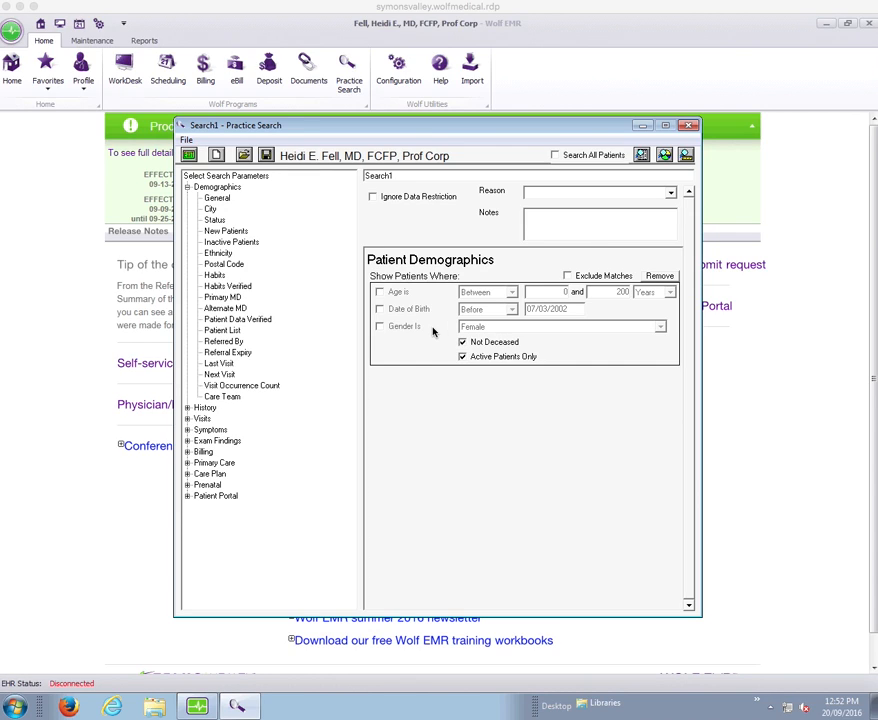
- Add a demographic Habits criterion to the search with Drinking disabled and Smoking set to Smoker
left_click(188, 188)
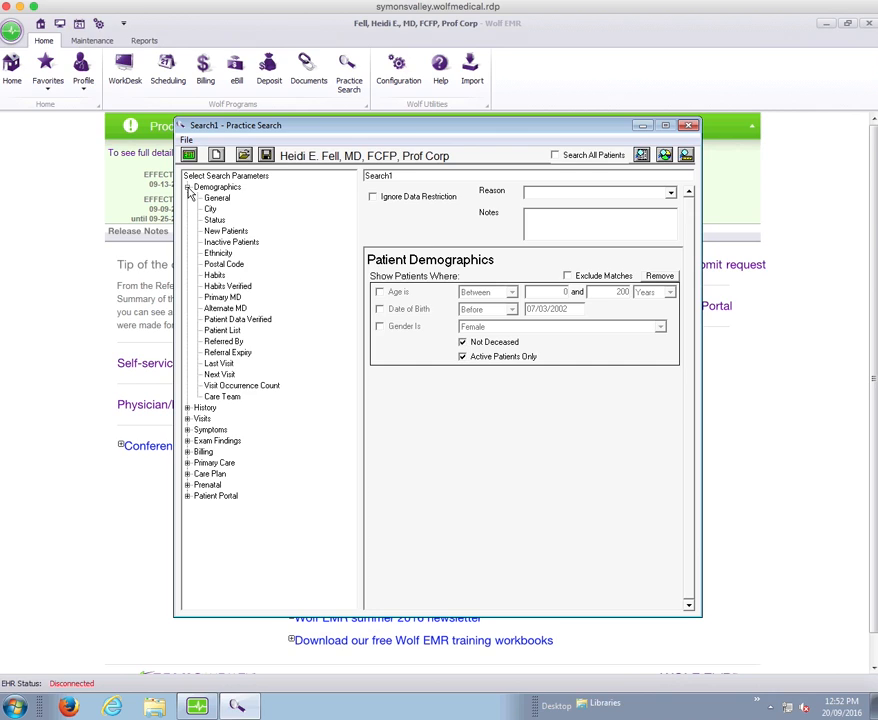
left_click(187, 188)
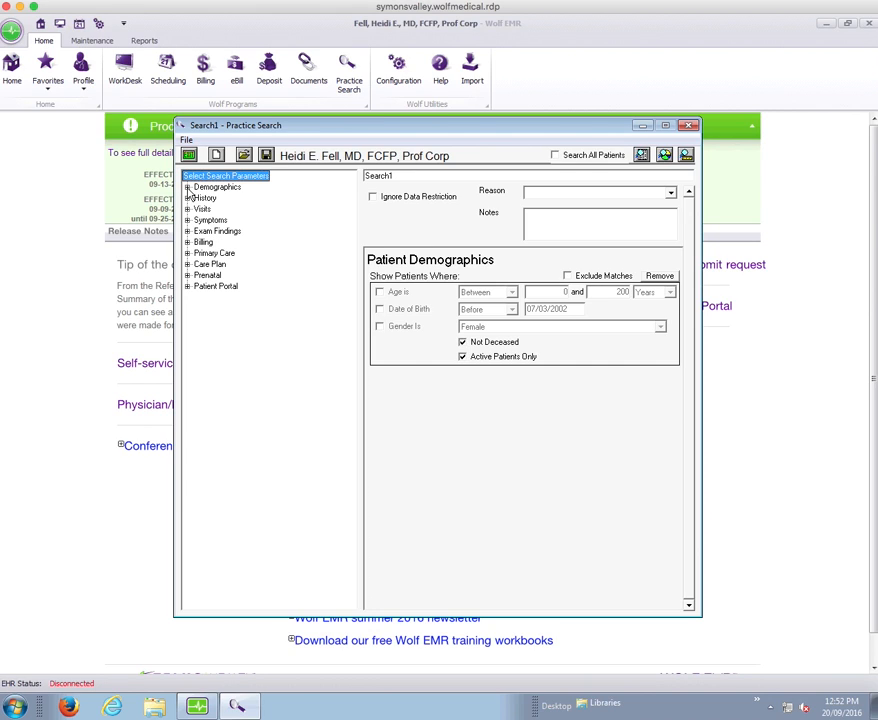
left_click(187, 187)
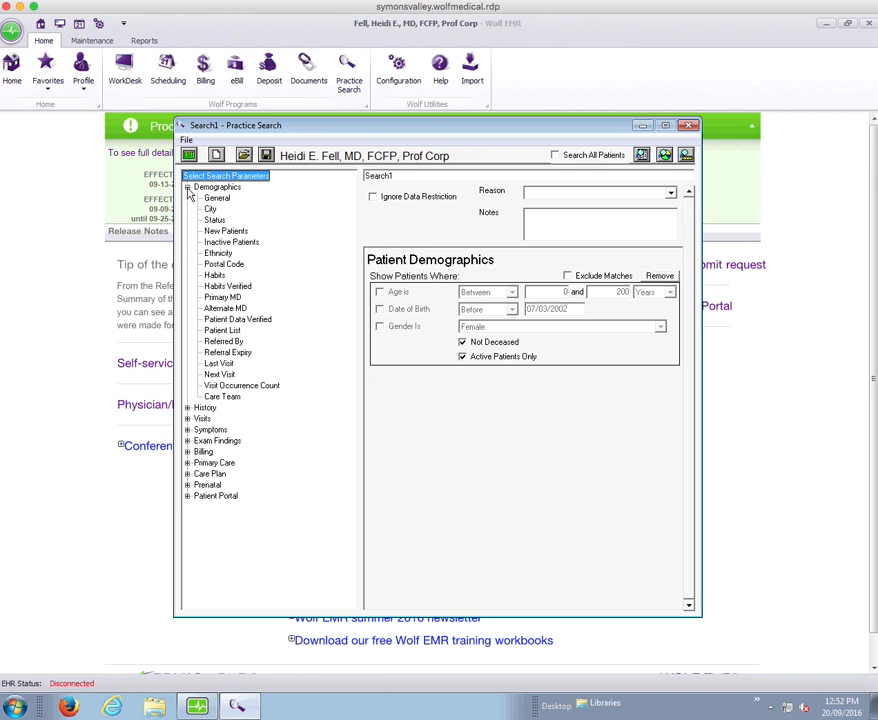
double_click(218, 276)
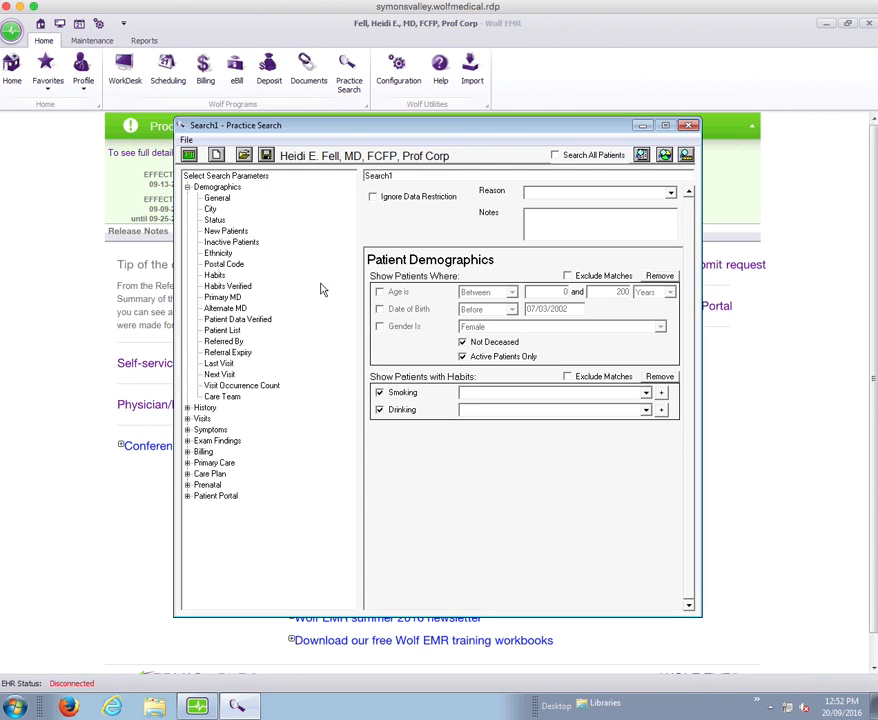
left_click(381, 411)
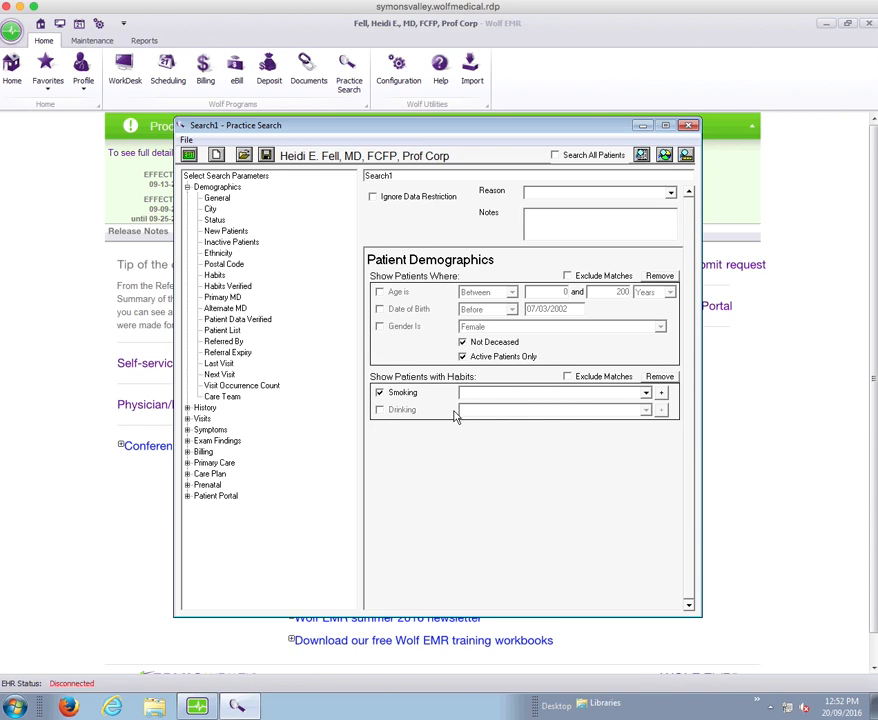
left_click(645, 394)
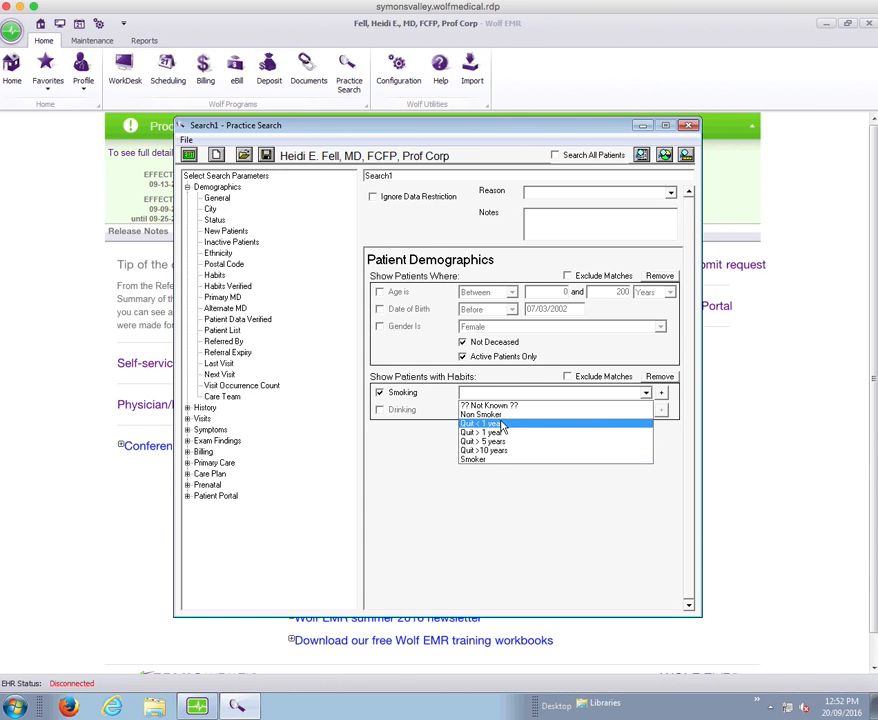
left_click(481, 460)
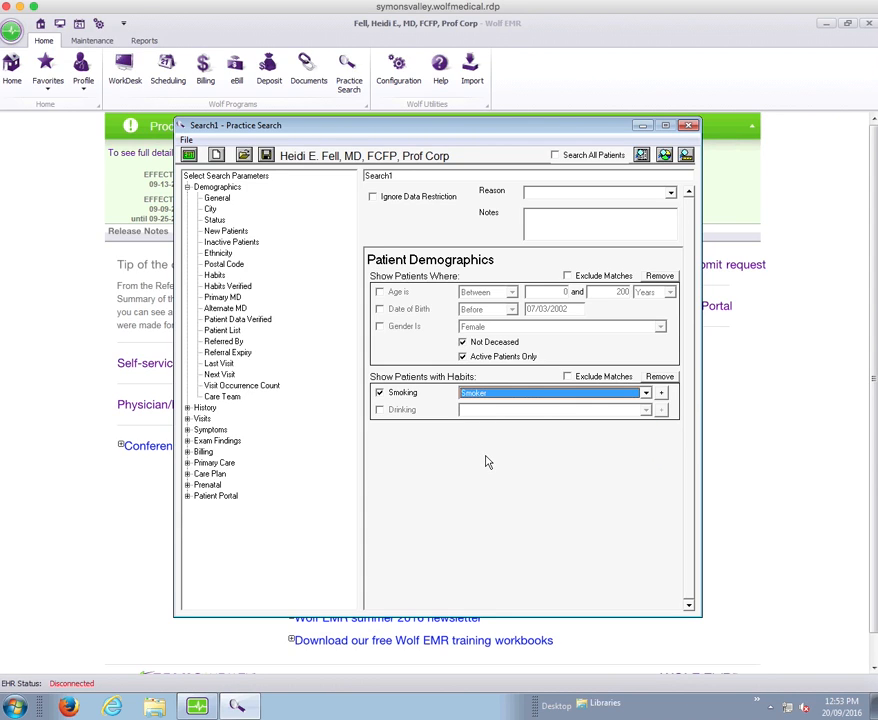
- View the age breakdown chart of the patients matching the smoker search, and close the chart
left_click(664, 155)
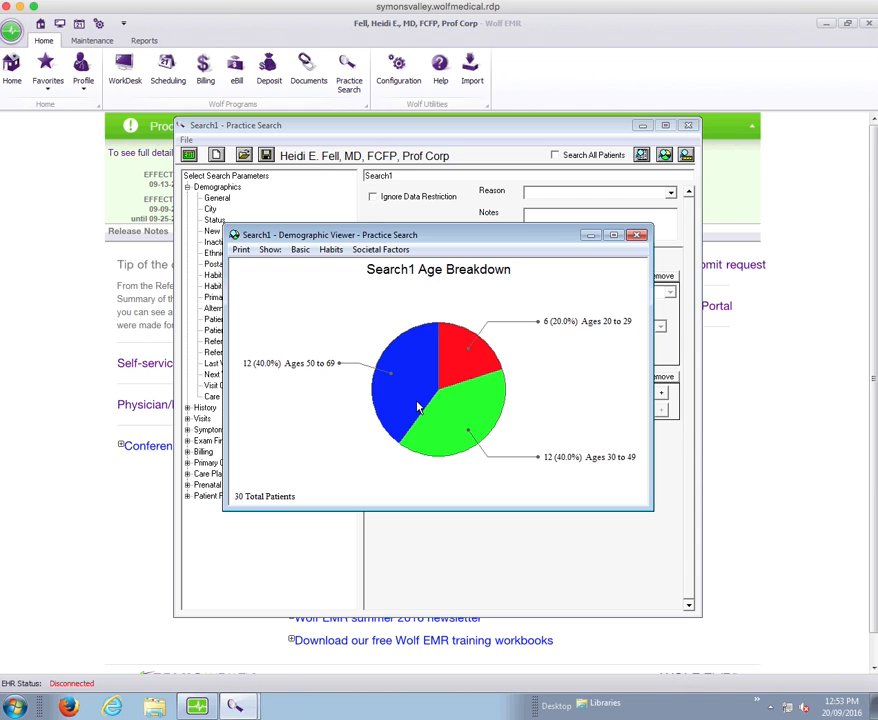
mouse_move(402, 387)
left_click(637, 236)
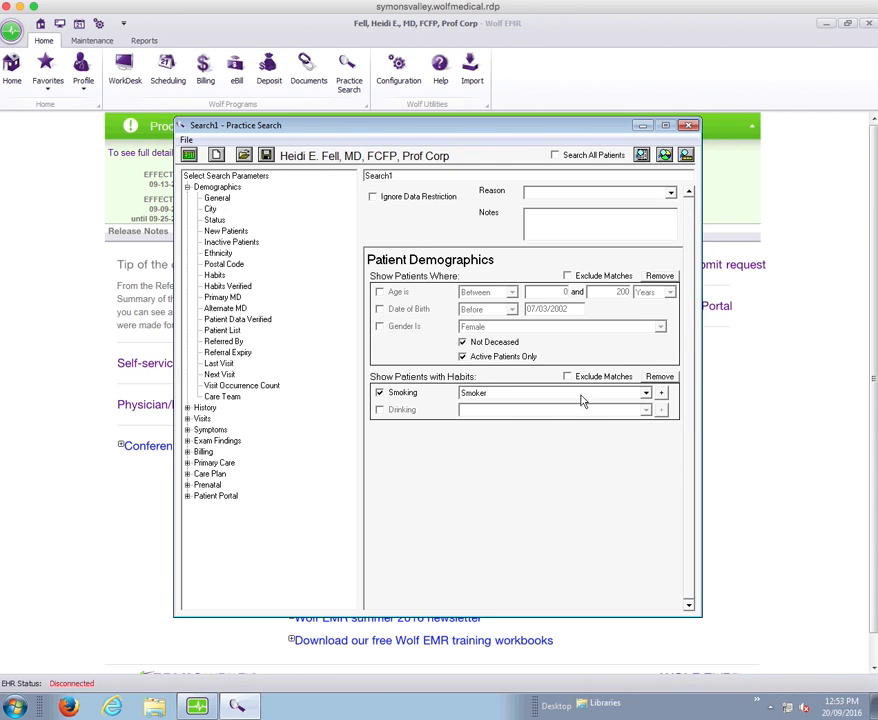
- Replace the Habits criterion with Habits Verified, set Smoking Verified to In Last 1 Years, and review the matching patients' age breakdown
left_click(658, 377)
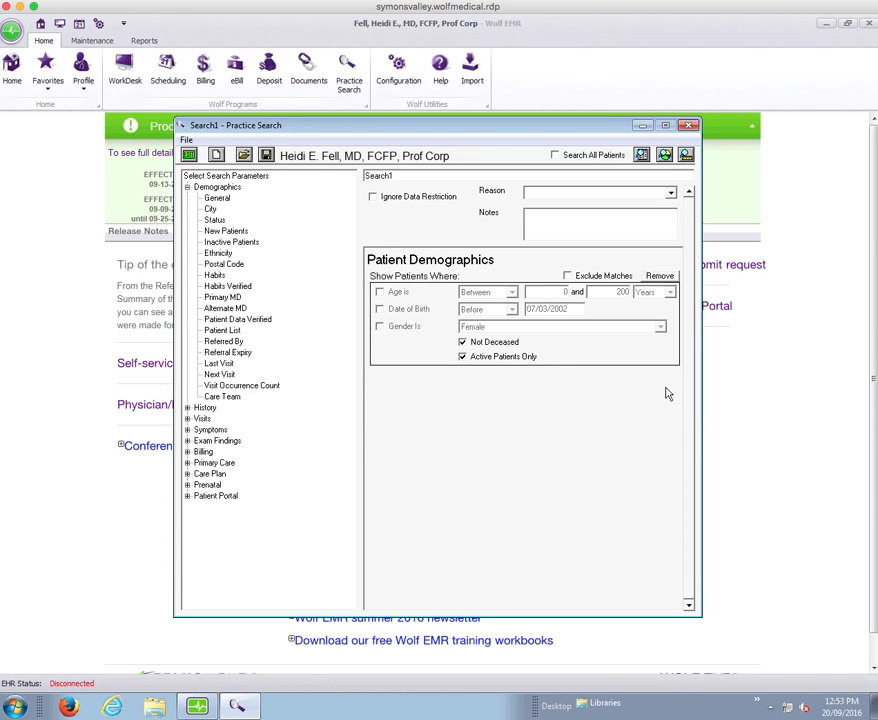
double_click(216, 287)
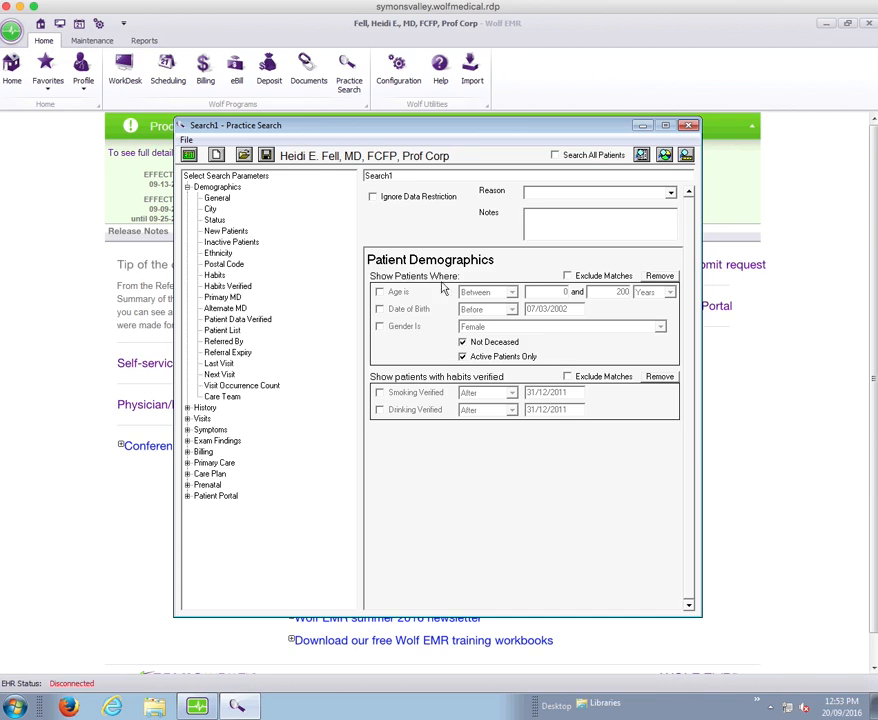
left_click(380, 393)
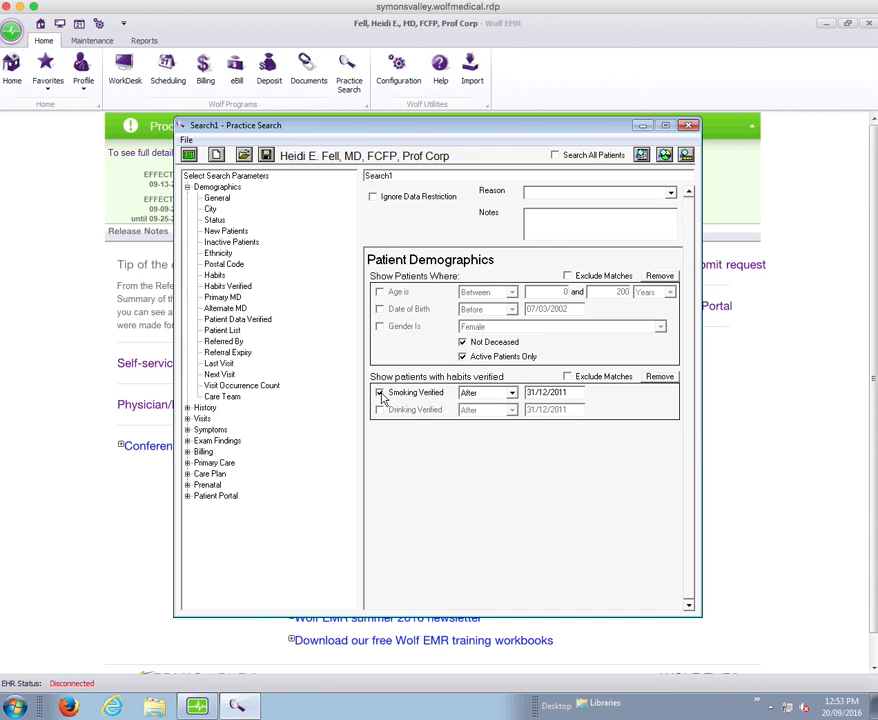
left_click(511, 393)
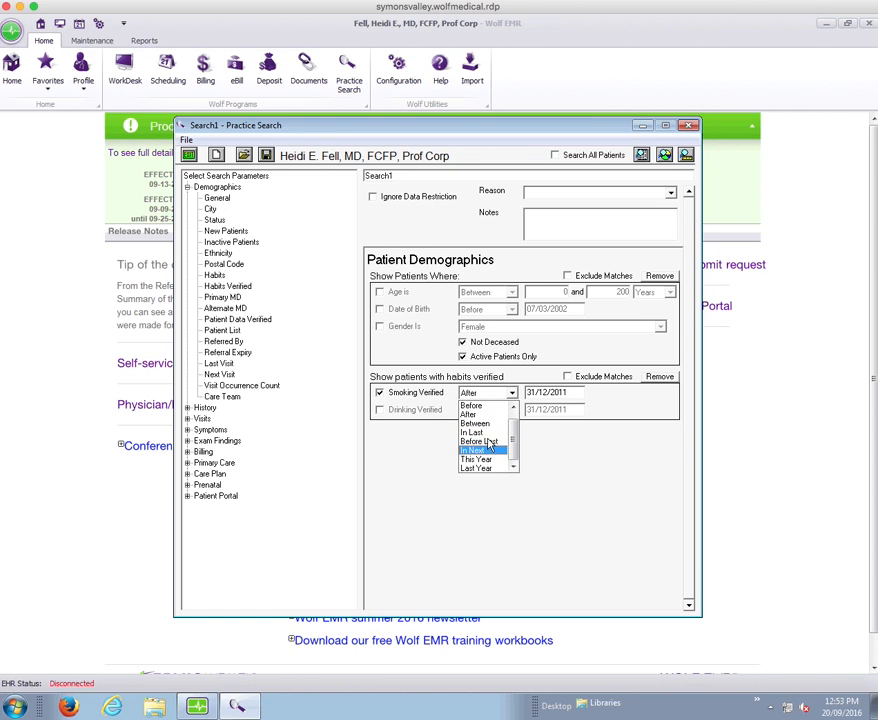
left_click(488, 436)
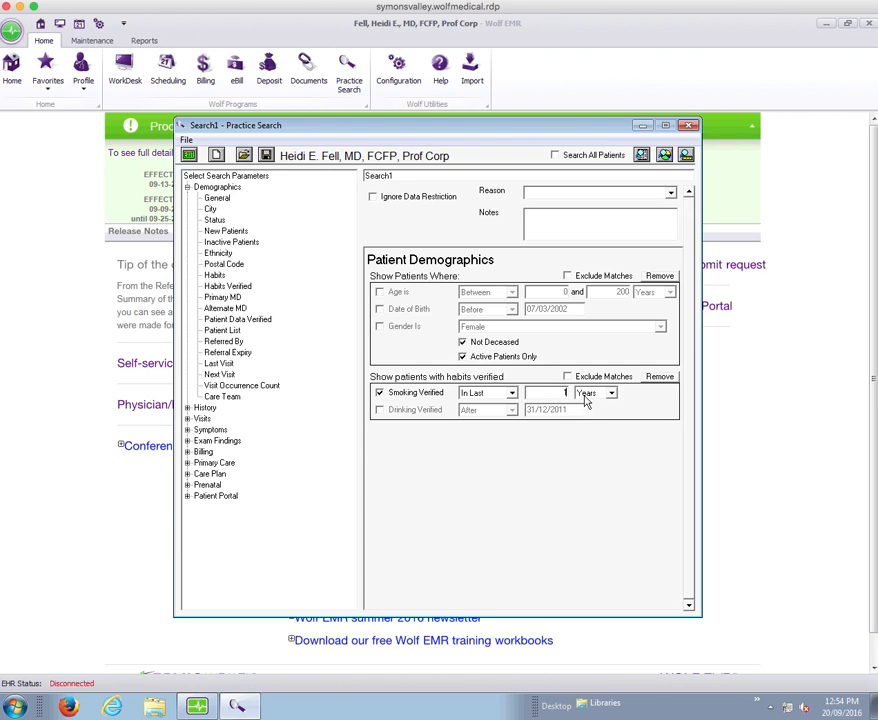
left_click(665, 155)
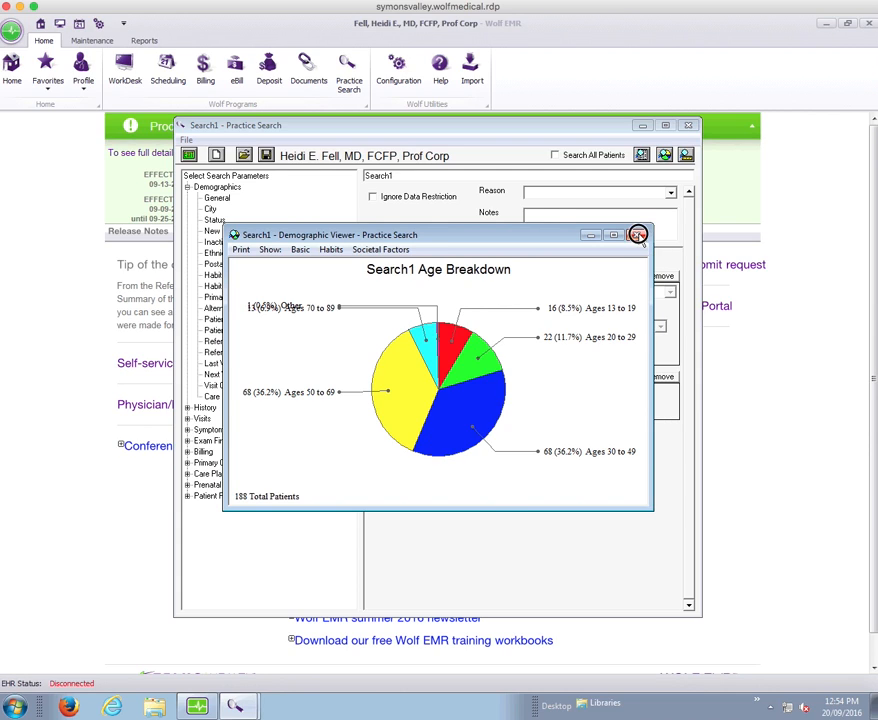
left_click(640, 236)
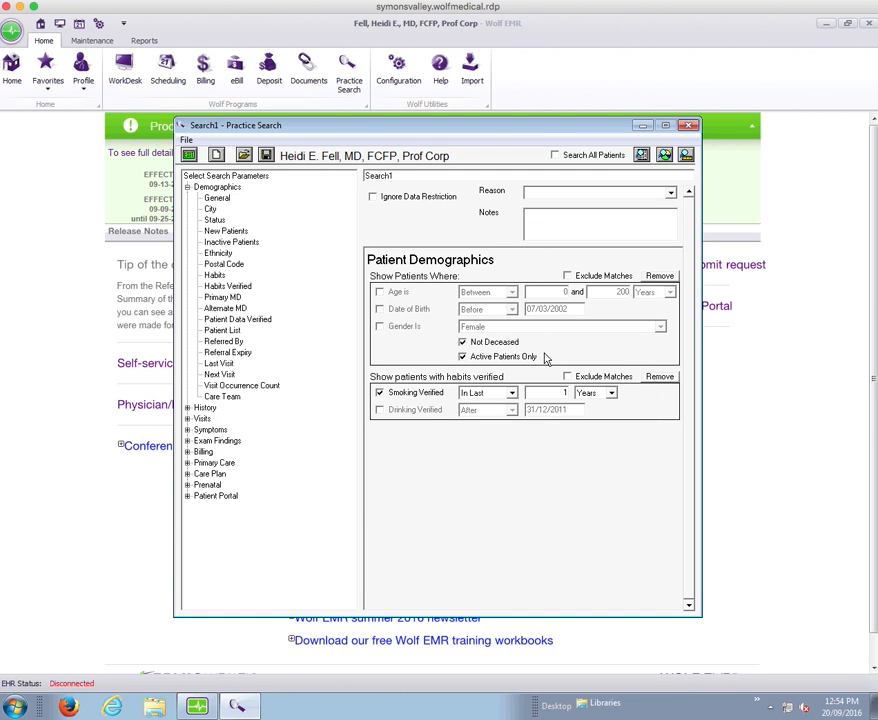
- Exclude matches for the Habits Verified criterion and review the age breakdown of the remaining patients
left_click(568, 377)
left_click(664, 155)
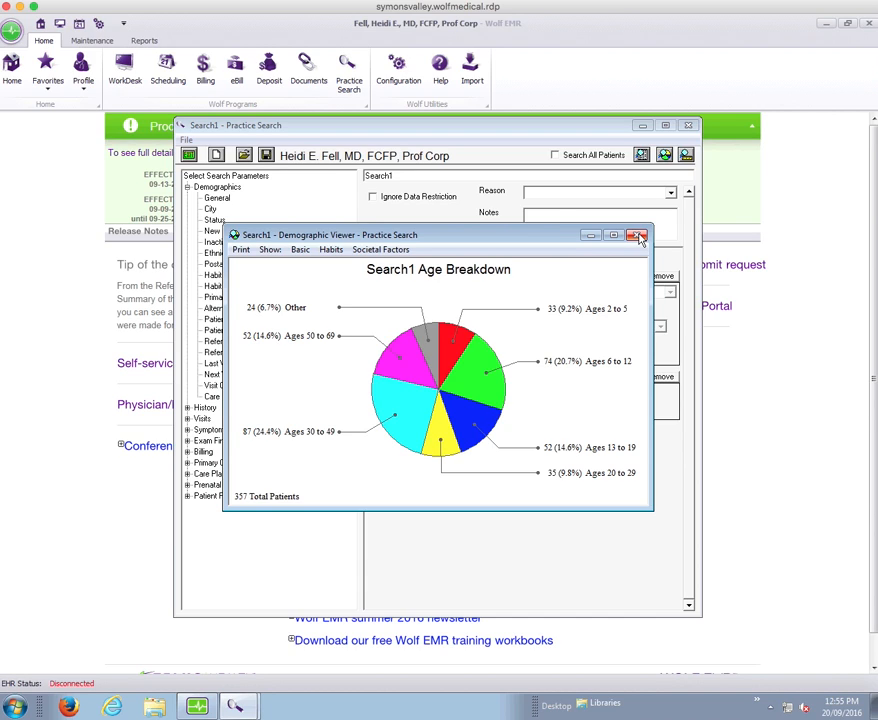
left_click(638, 236)
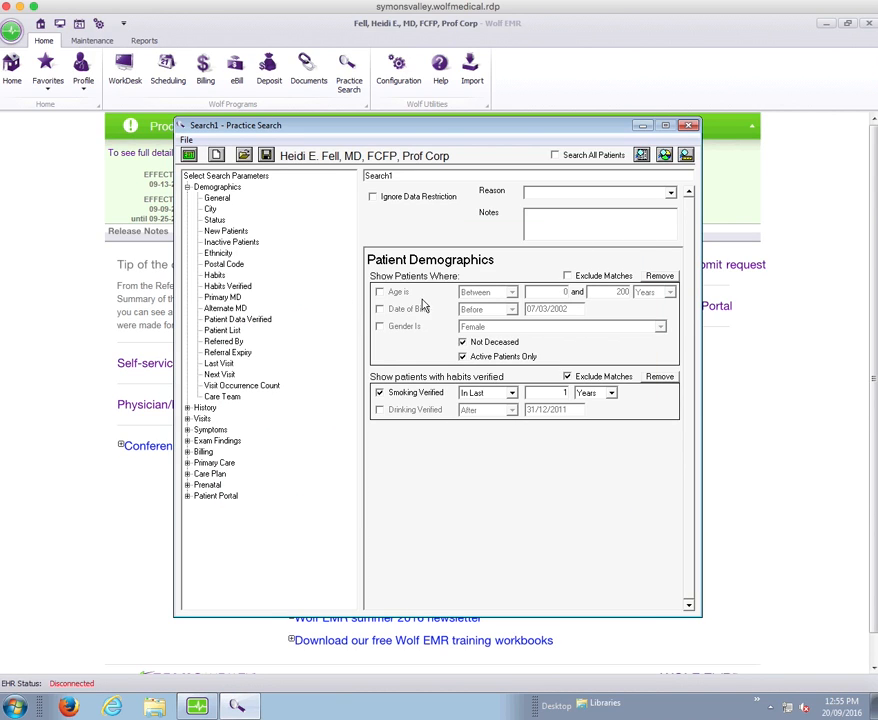
left_click(378, 392)
left_click(378, 392)
- Add a Habits criterion with Drinking disabled and Smoking set to Smoker, and review the combined search's age breakdown
double_click(216, 276)
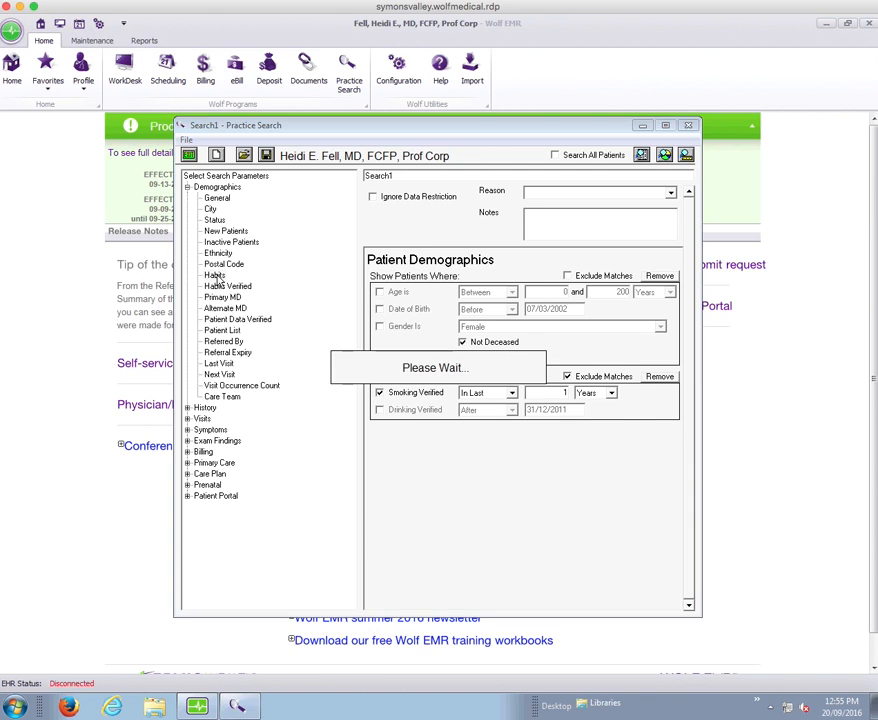
left_click(380, 410)
left_click(646, 393)
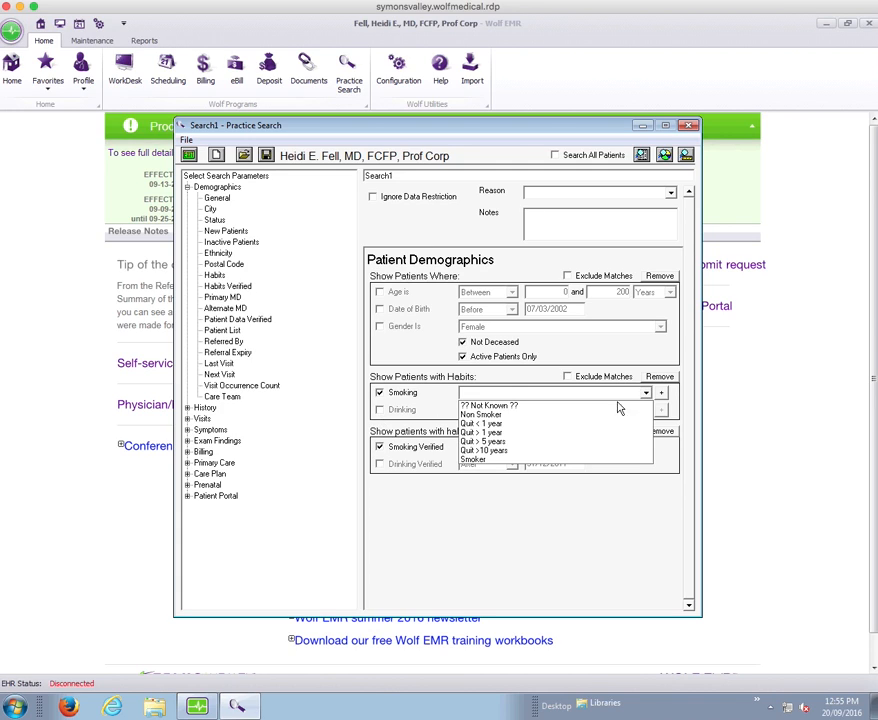
left_click(549, 460)
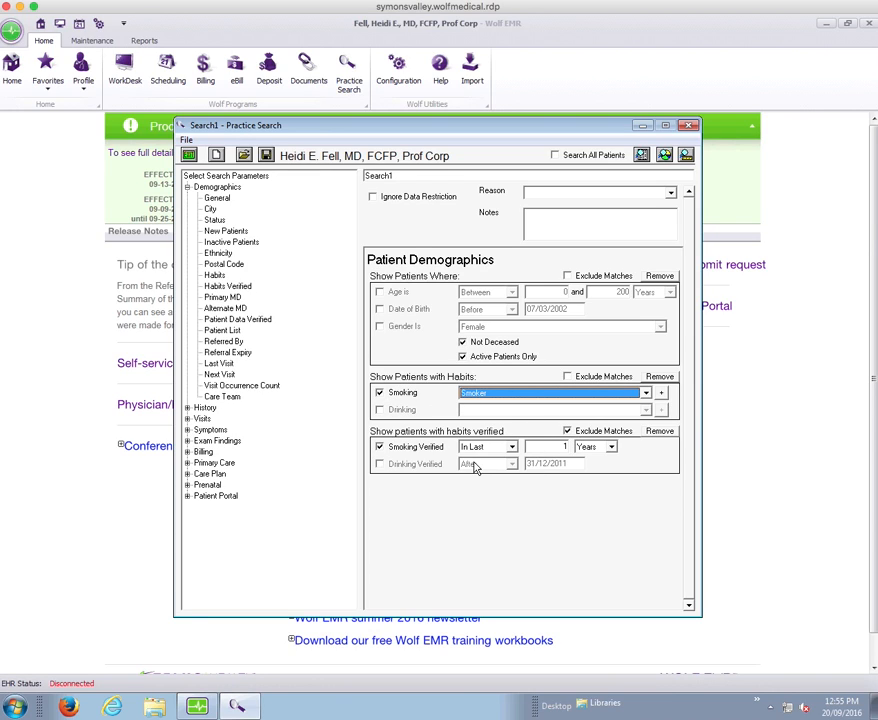
left_click(664, 156)
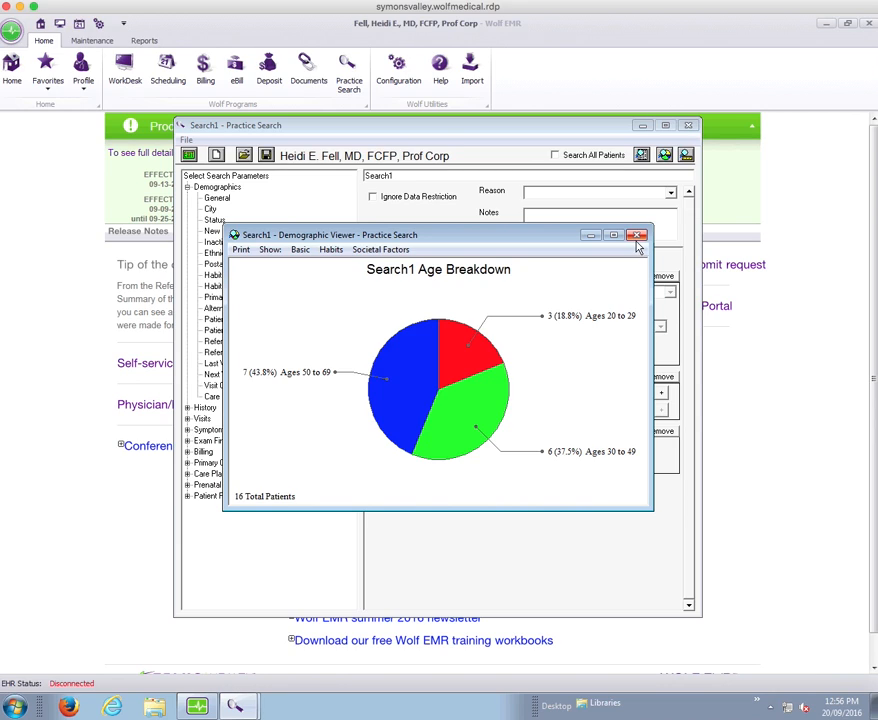
left_click(639, 236)
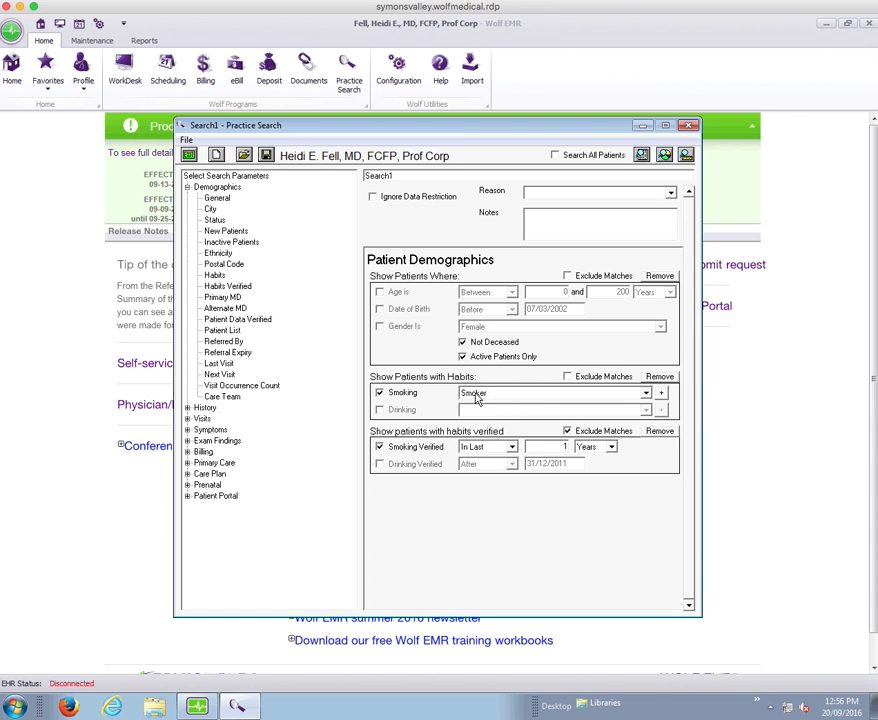
- Save the current search as a new search named "smoking verification"
left_click(186, 140)
left_click(216, 158)
left_click_drag(236, 396, 140, 395)
type("smok")
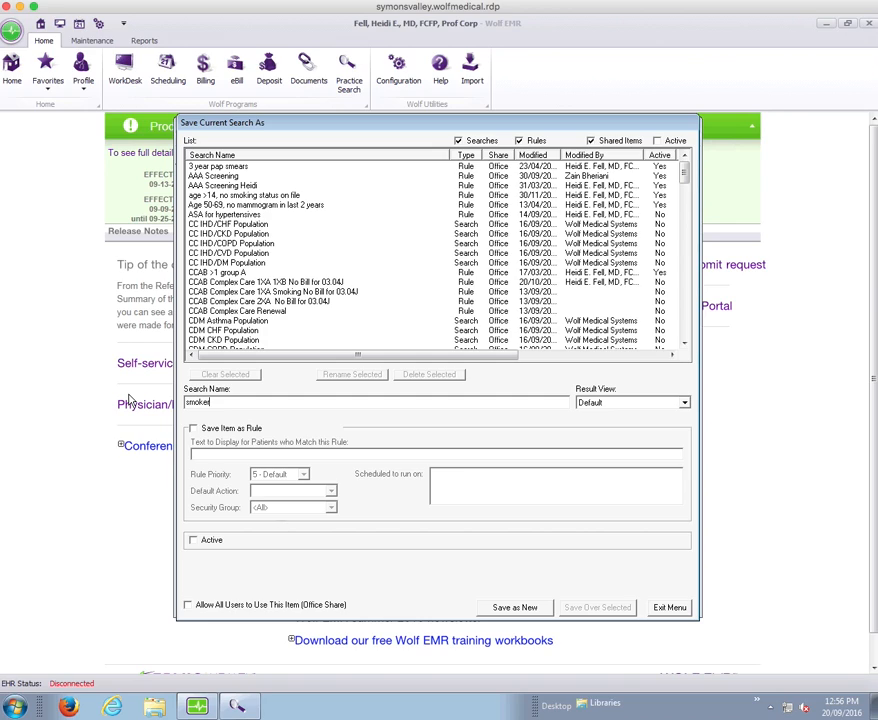
type("ing vent")
type("fication")
left_click(522, 610)
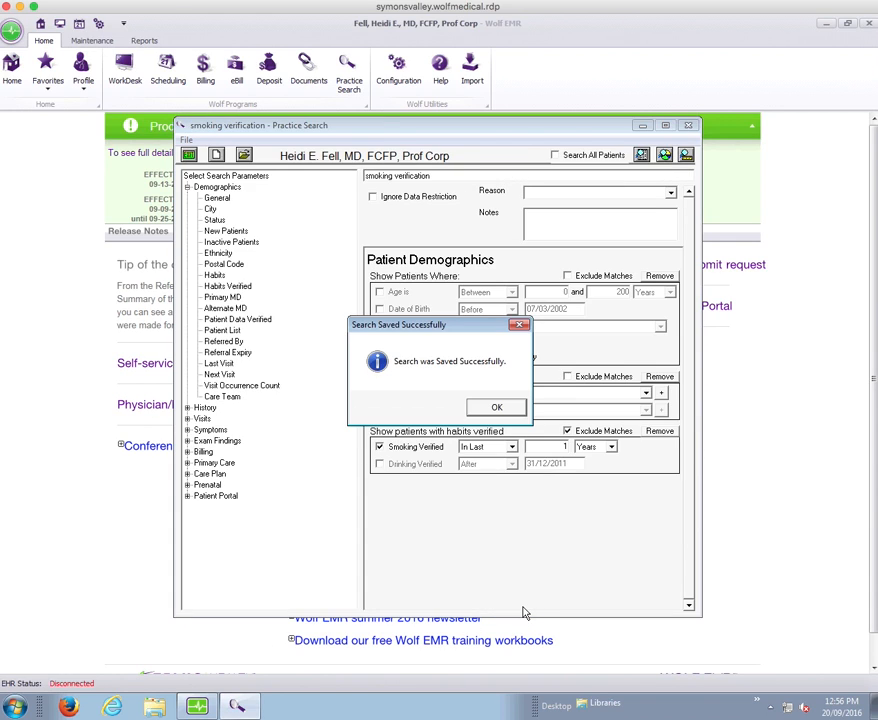
left_click(505, 408)
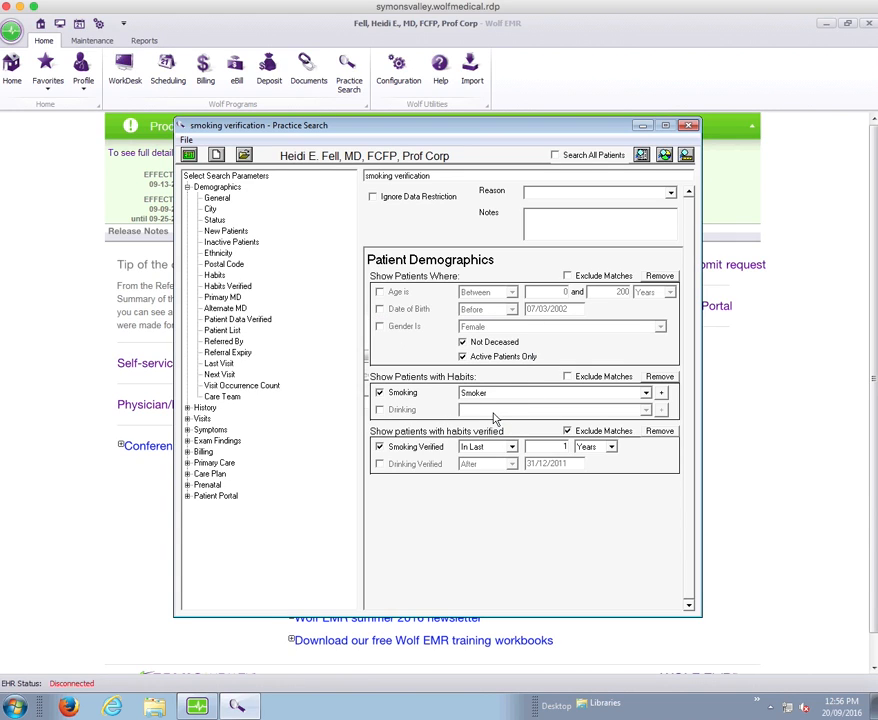